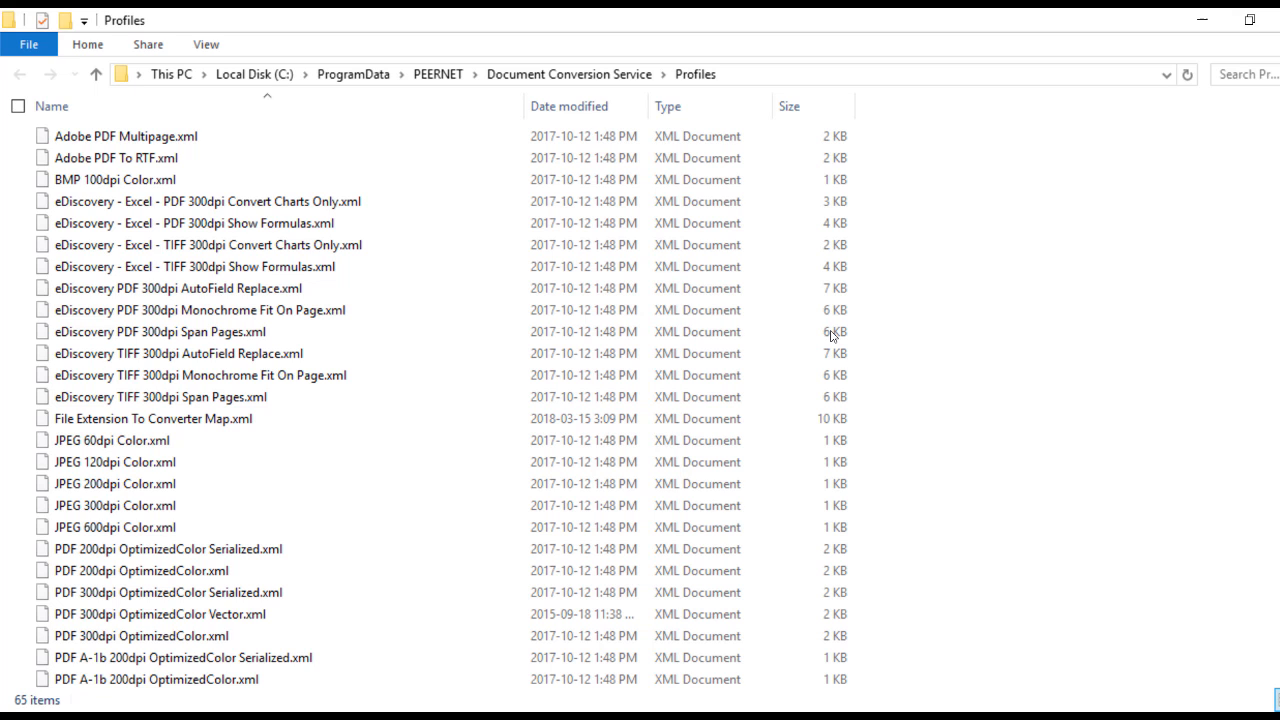
Duplicate the profile TIFF 200dpi Monochrome Serialized.xml within the Profiles folder
{"action": "scroll", "coordinate": [1129, 501], "scroll_direction": "down", "scroll_amount": 6}
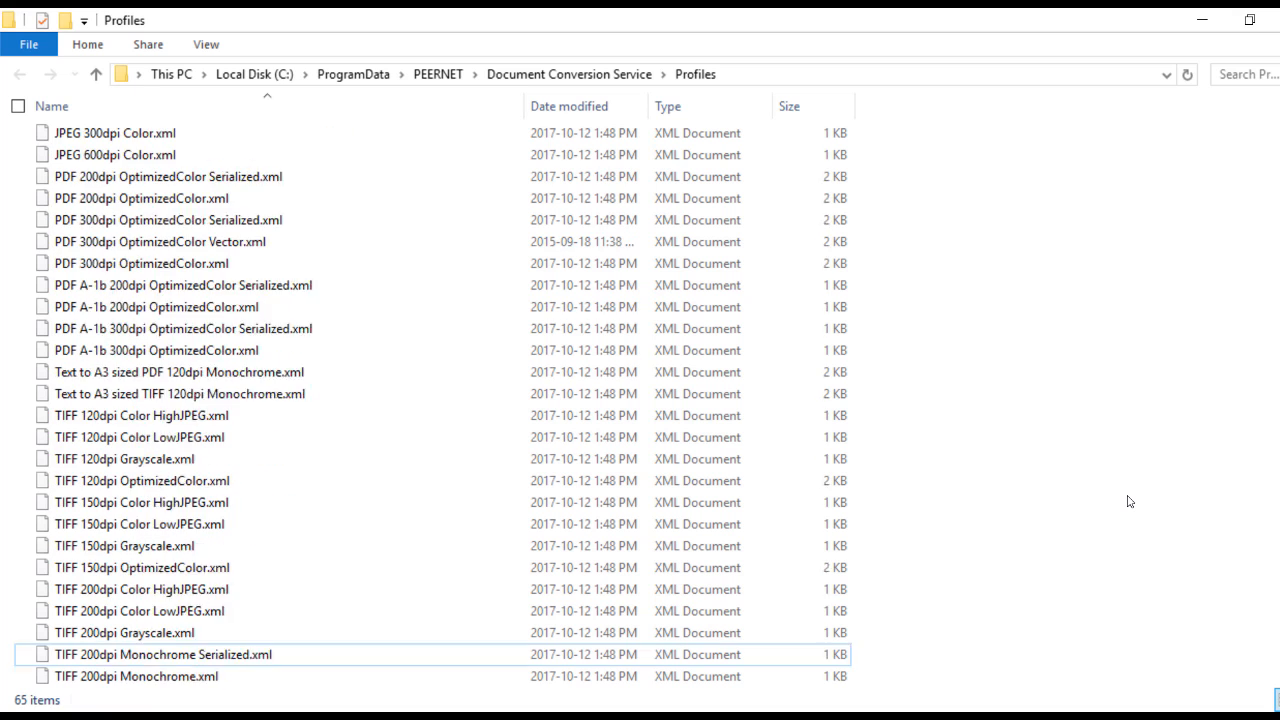
{"action": "scroll", "coordinate": [1129, 501], "scroll_direction": "down", "scroll_amount": 2}
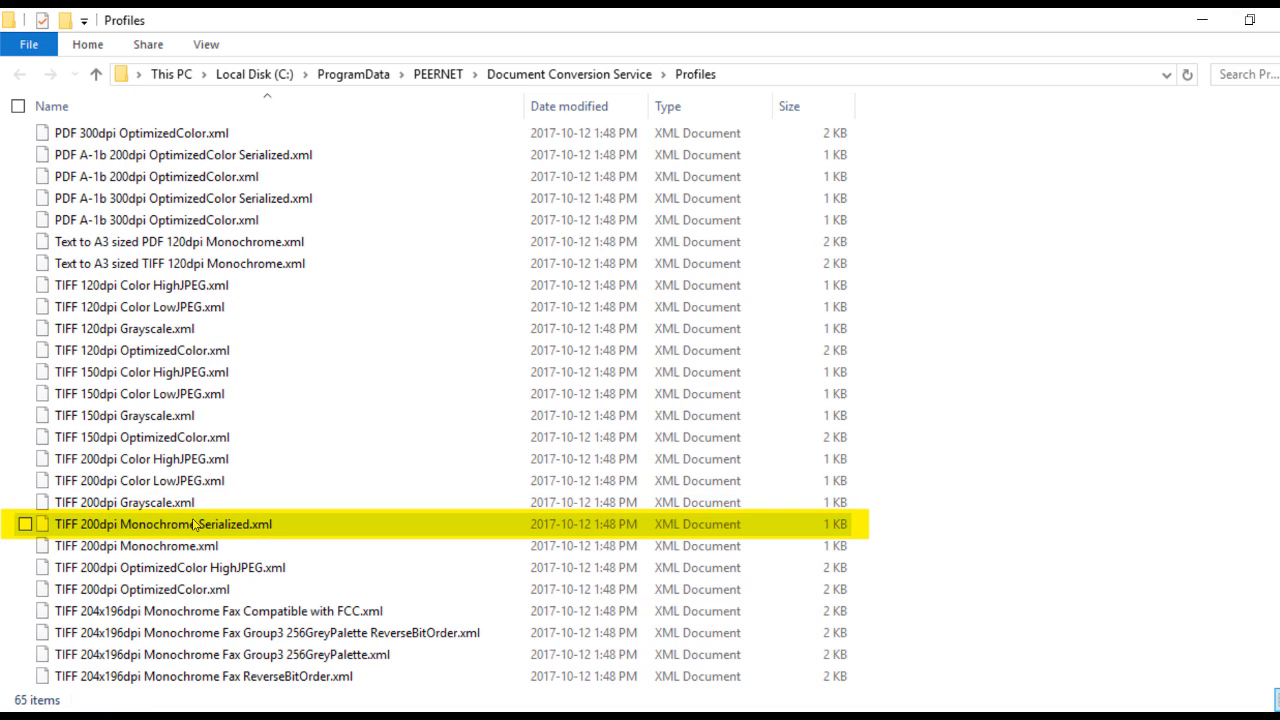
{"action": "left_click", "coordinate": [292, 530]}
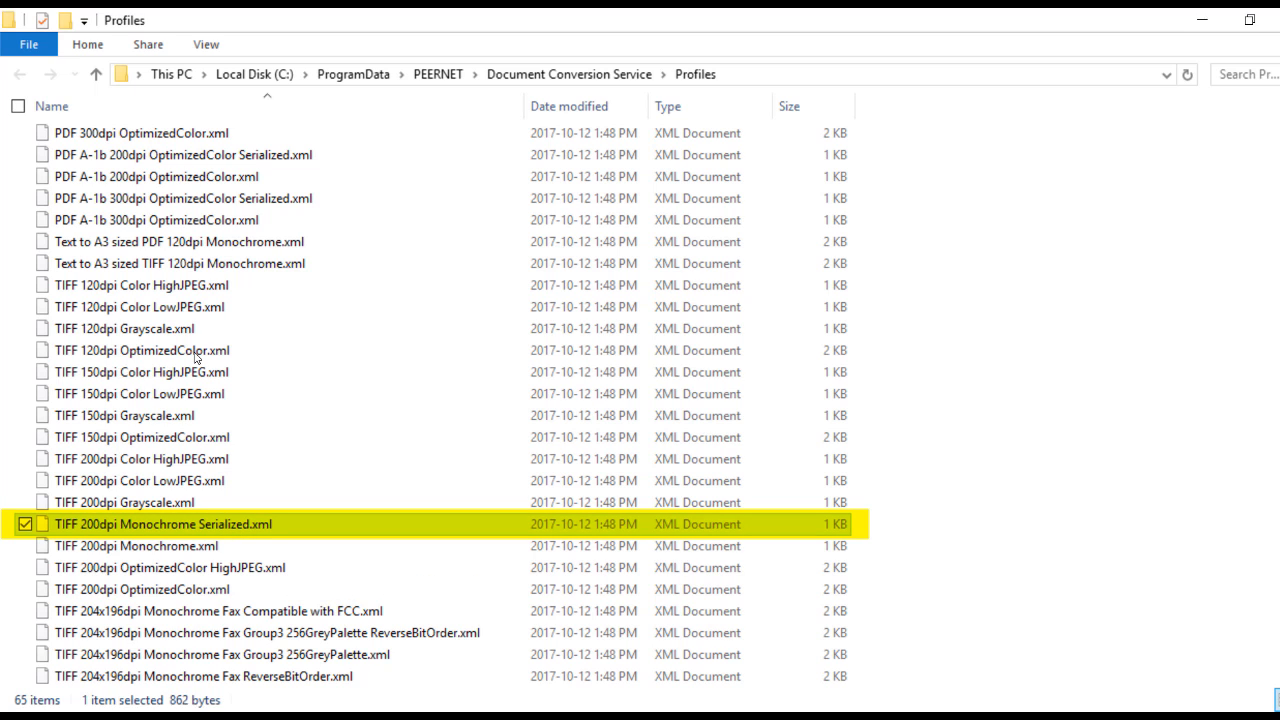
{"action": "key", "text": "ctrl+v"}
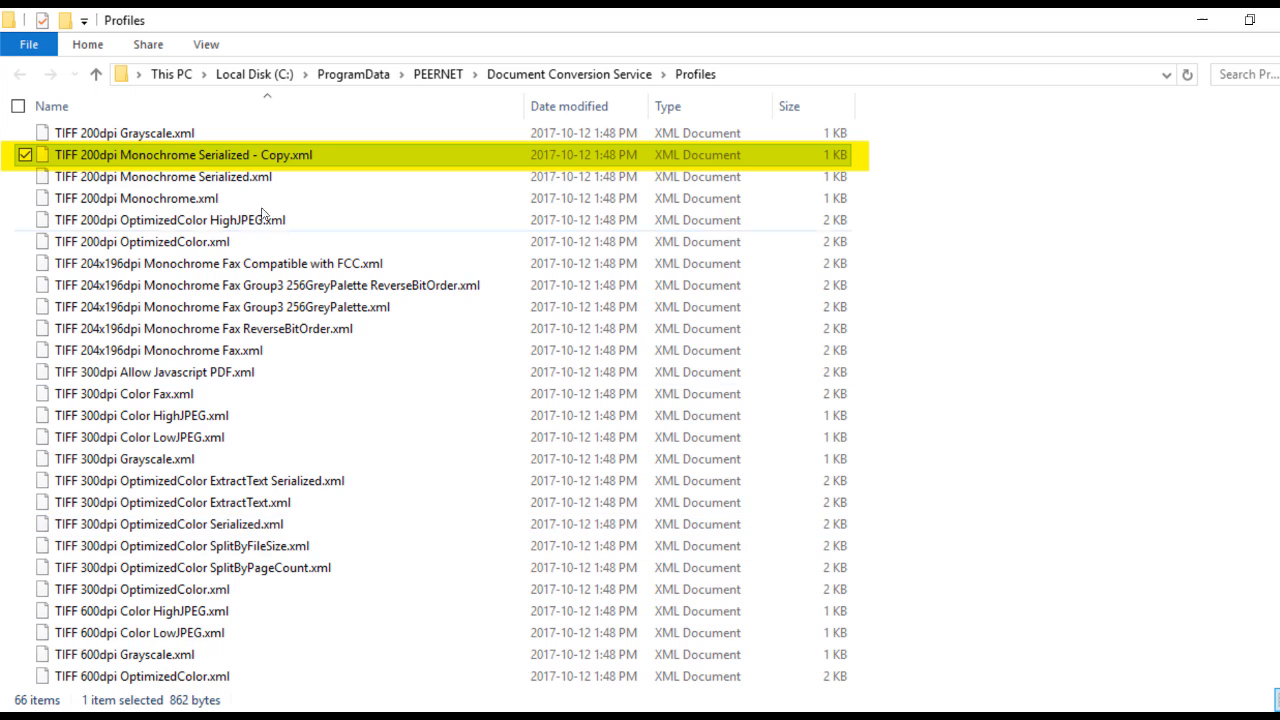
Rename the copied profile as TIFF 150dpi Monochrome Serialized.xml
{"action": "key", "text": "F2"}
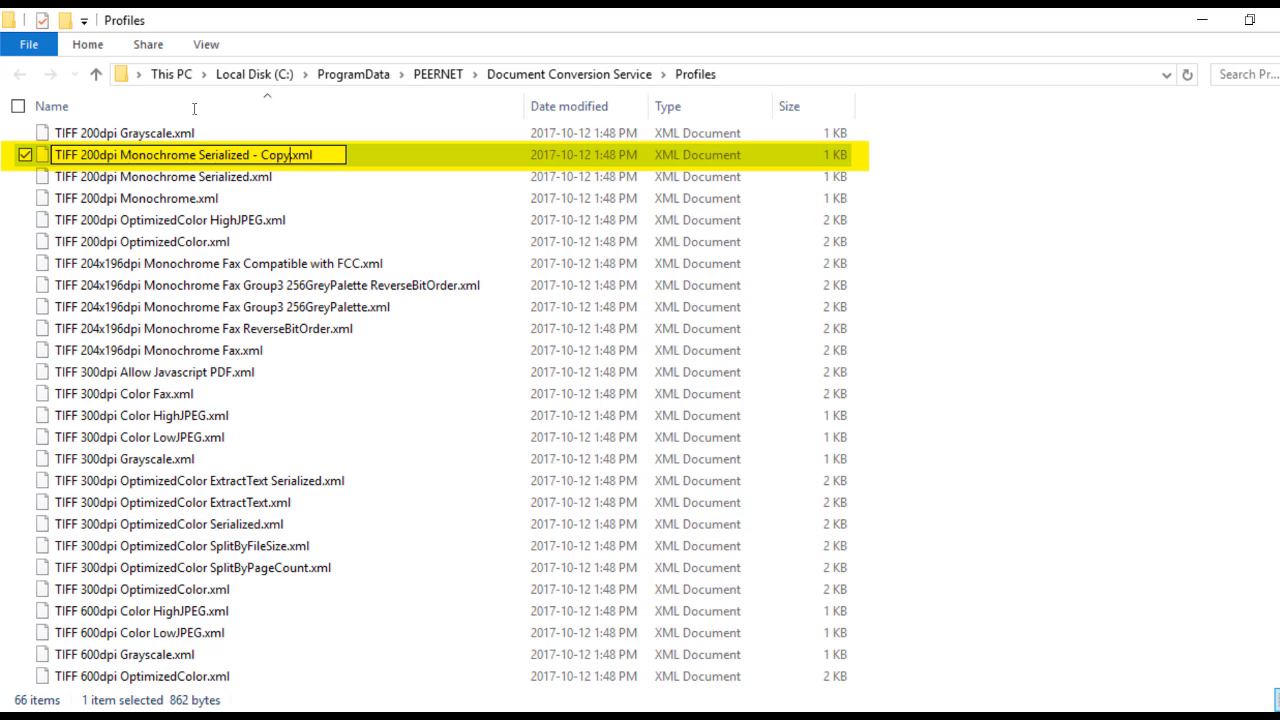
{"action": "key", "text": "Right"}
{"action": "key", "text": "BackSpace"}
{"action": "key", "text": "BackSpace"}
{"action": "key", "text": "BackSpace"}
{"action": "key", "text": "BackSpace"}
{"action": "key", "text": "BackSpace"}
{"action": "key", "text": "BackSpace"}
{"action": "key", "text": "BackSpace"}
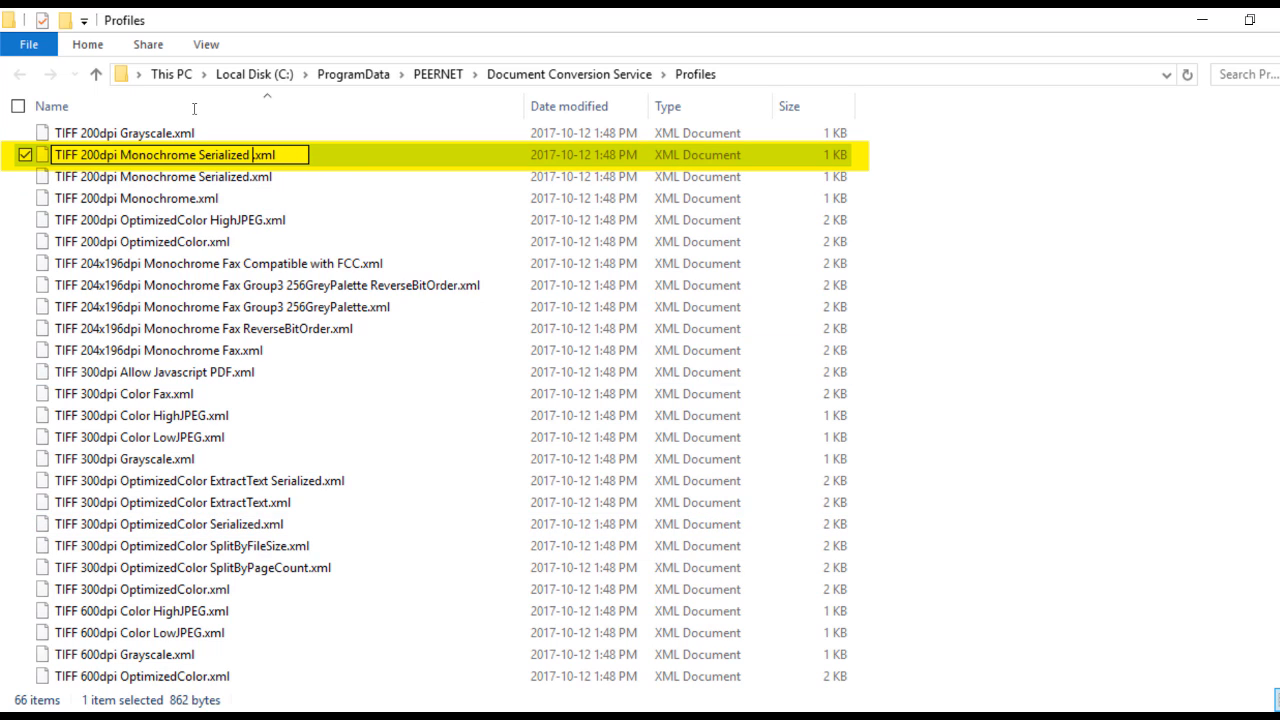
{"action": "key", "text": "Left"}
{"action": "key", "text": "Left"}
{"action": "key", "text": "Left"}
{"action": "key", "text": "Left"}
{"action": "key", "text": "Left"}
{"action": "key", "text": "Left"}
{"action": "key", "text": "Left"}
{"action": "key", "text": "Left"}
{"action": "key", "text": "Left"}
{"action": "key", "text": "Left"}
{"action": "key", "text": "Left"}
{"action": "key", "text": "Left"}
{"action": "key", "text": "Left"}
{"action": "key", "text": "Left"}
{"action": "key", "text": "Left"}
{"action": "key", "text": "Left"}
{"action": "key", "text": "Left"}
{"action": "key", "text": "Left"}
{"action": "key", "text": "Left"}
{"action": "key", "text": "Left"}
{"action": "key", "text": "BackSpace"}
{"action": "key", "text": "BackSpace"}
{"action": "key", "text": "BackSpace"}
{"action": "type", "text": "150"}
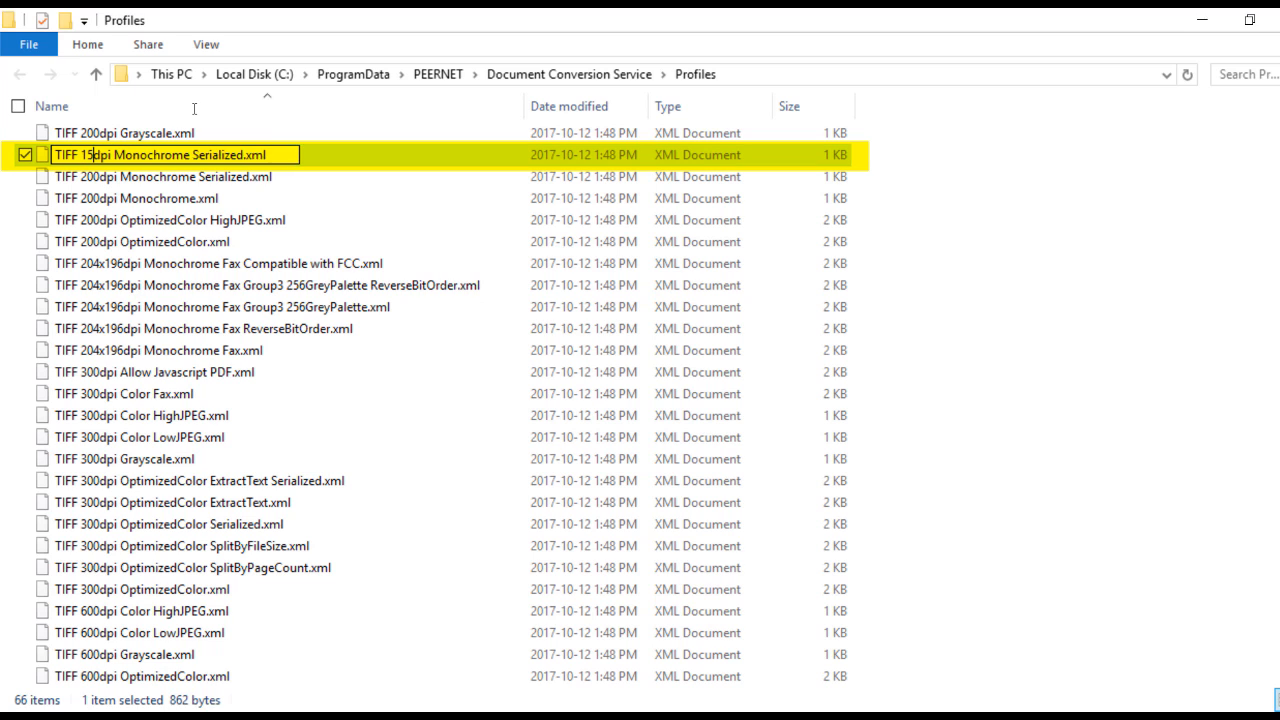
{"action": "key", "text": "Return"}
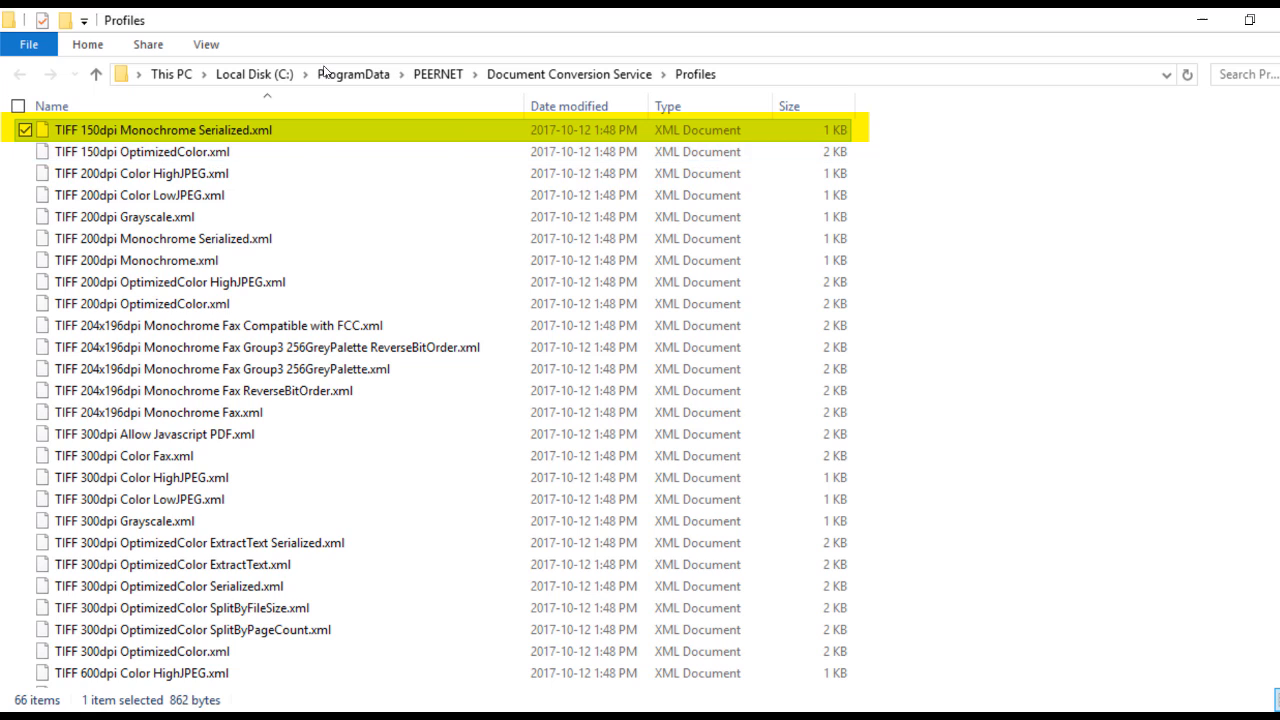
Open TIFF 150dpi Monochrome Serialized.xml in Notepad
{"action": "right_click", "coordinate": [303, 134]}
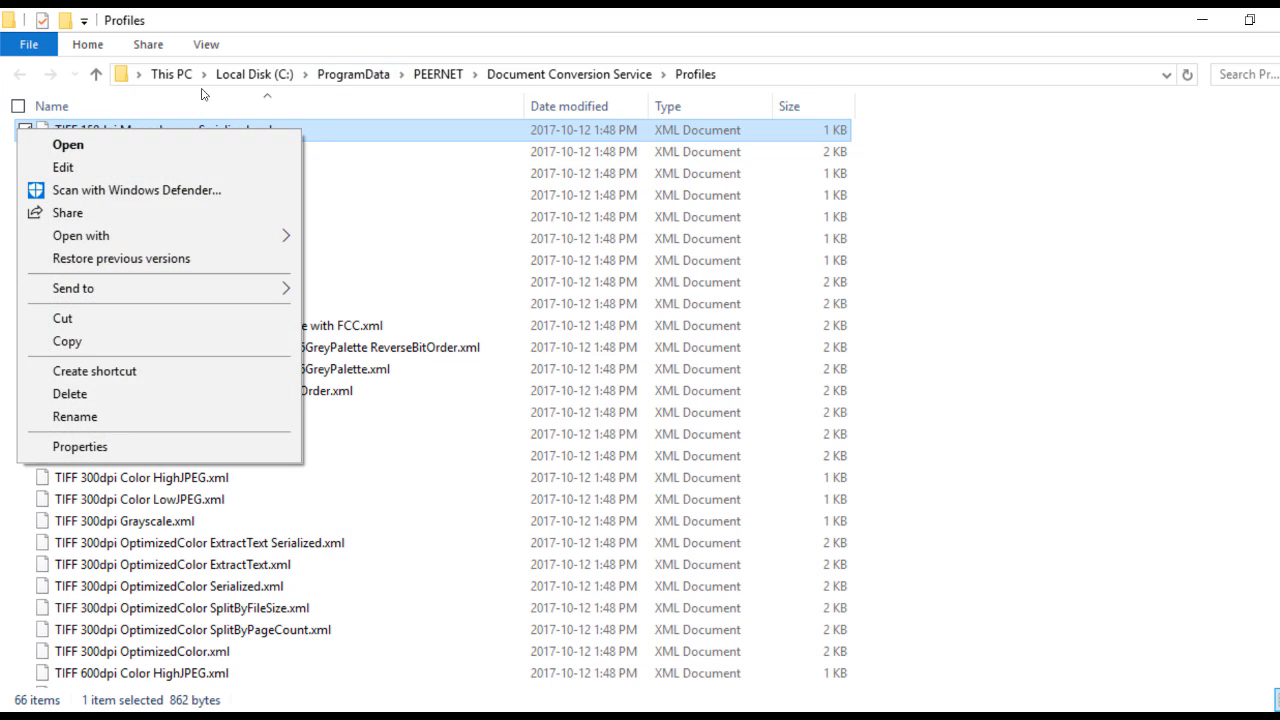
{"action": "mouse_move", "coordinate": [200, 241]}
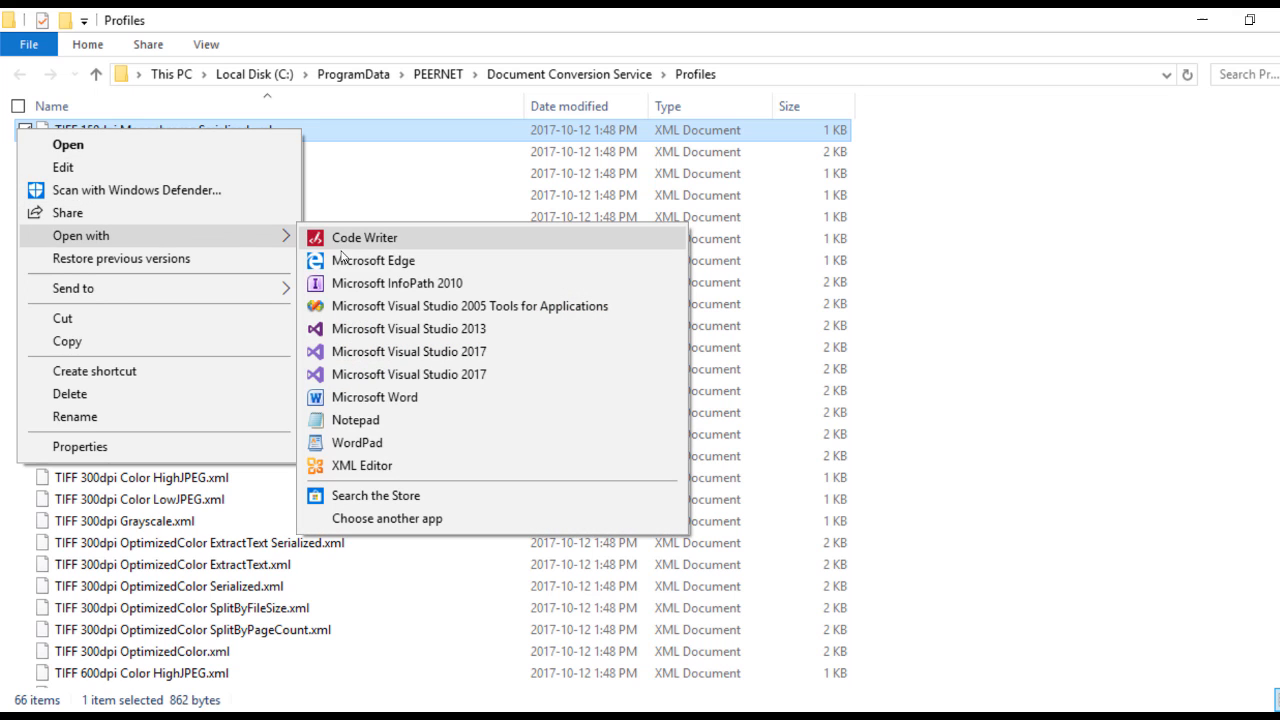
{"action": "left_click", "coordinate": [356, 419]}
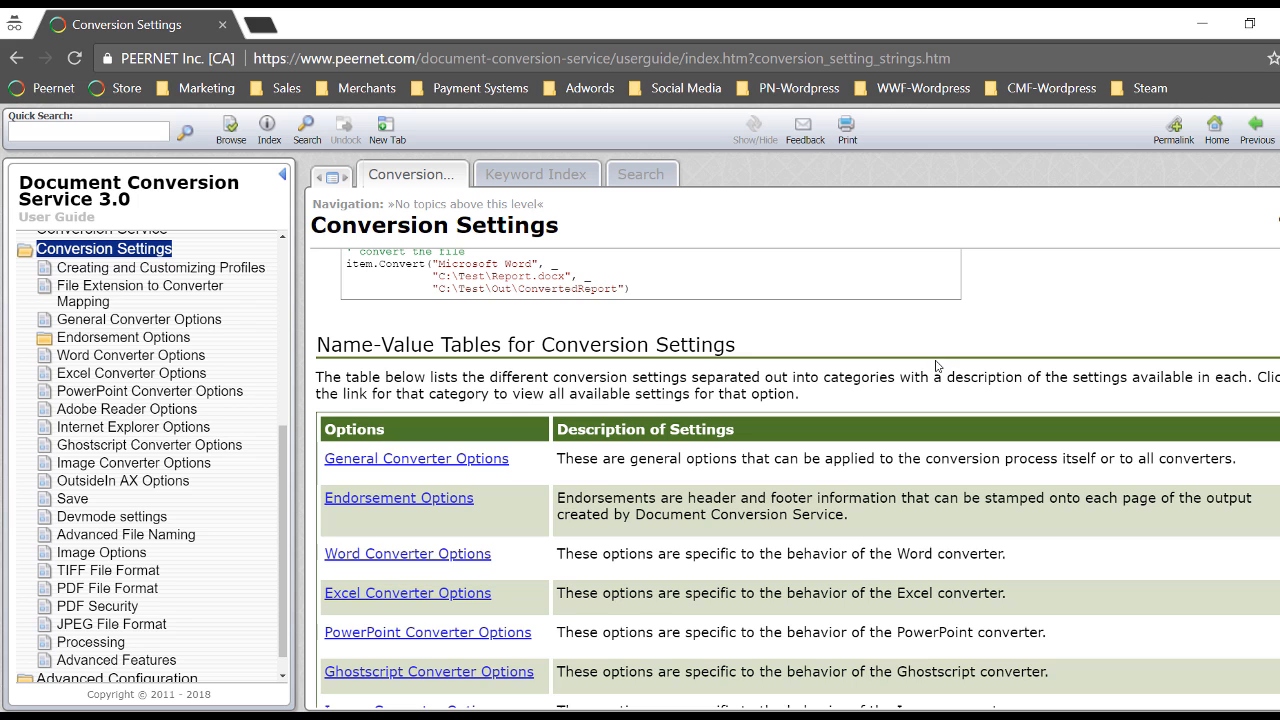
Review the name-value table of conversion setting categories in the Document Conversion Service online user guide
{"action": "scroll", "coordinate": [938, 362], "scroll_direction": "down", "scroll_amount": 1}
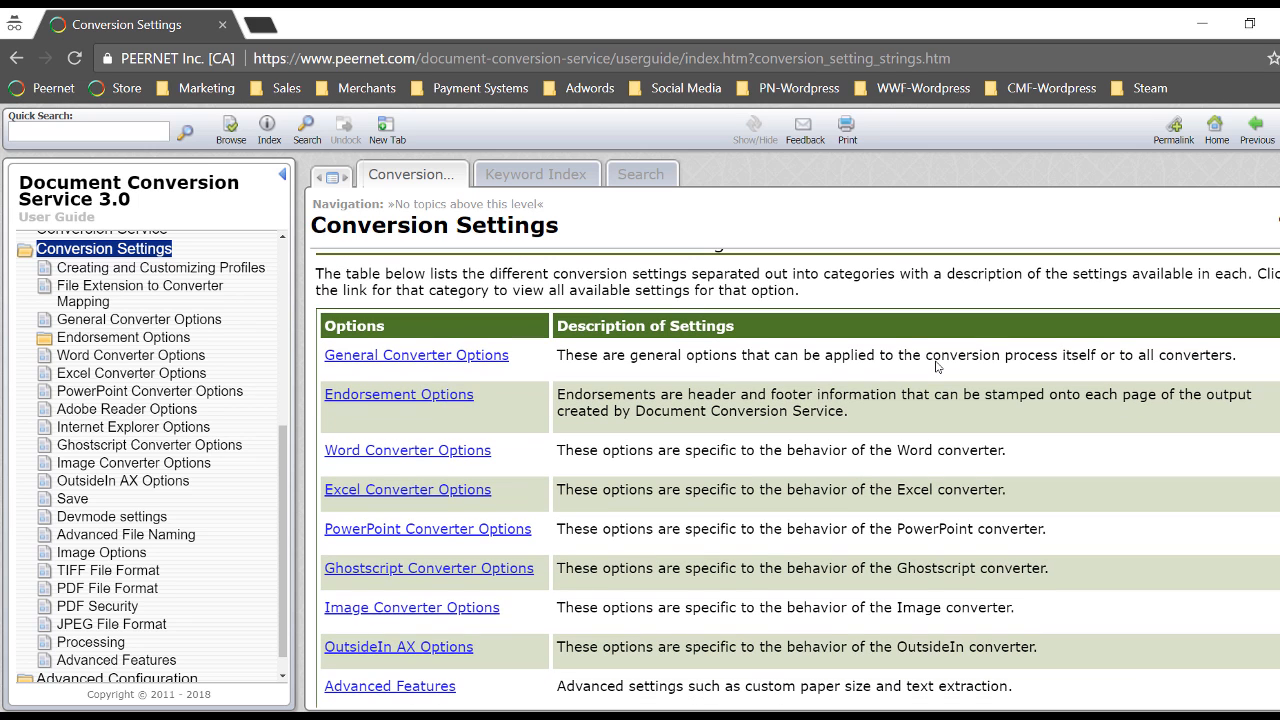
{"action": "scroll", "coordinate": [938, 365], "scroll_direction": "down", "scroll_amount": 1}
{"action": "scroll", "coordinate": [936, 362], "scroll_direction": "down", "scroll_amount": 1}
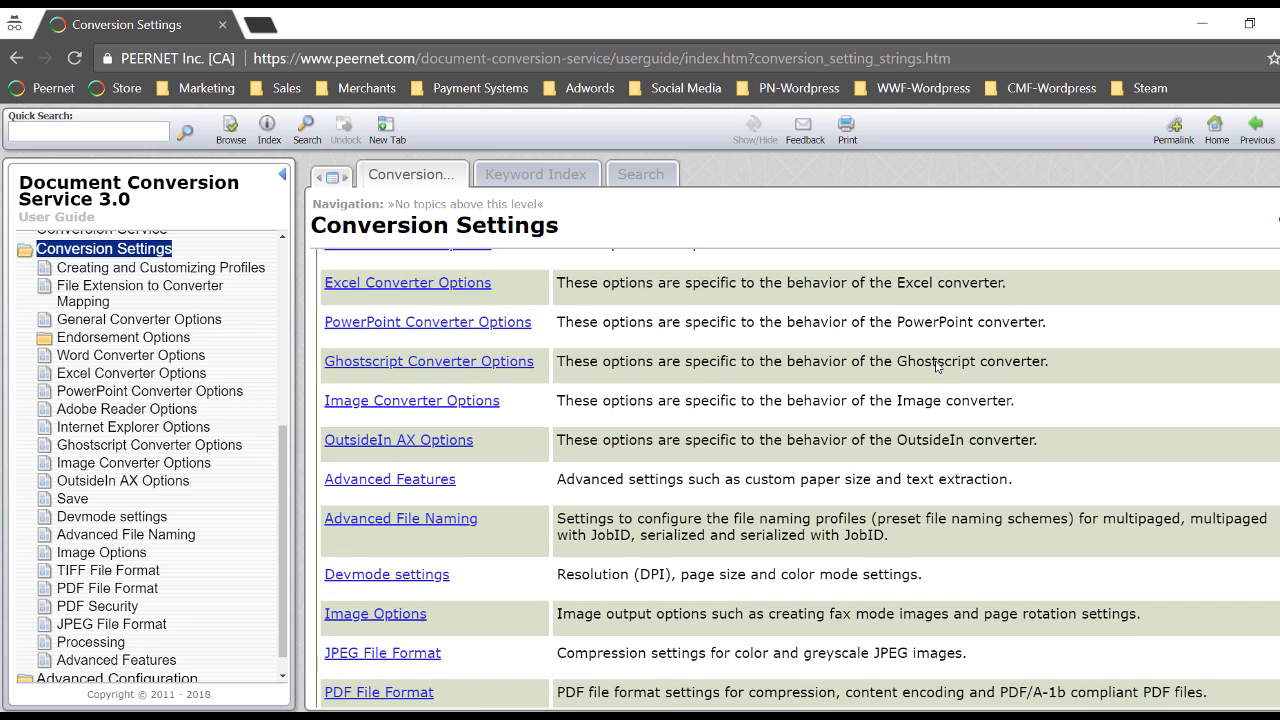
{"action": "scroll", "coordinate": [937, 364], "scroll_direction": "down", "scroll_amount": 1}
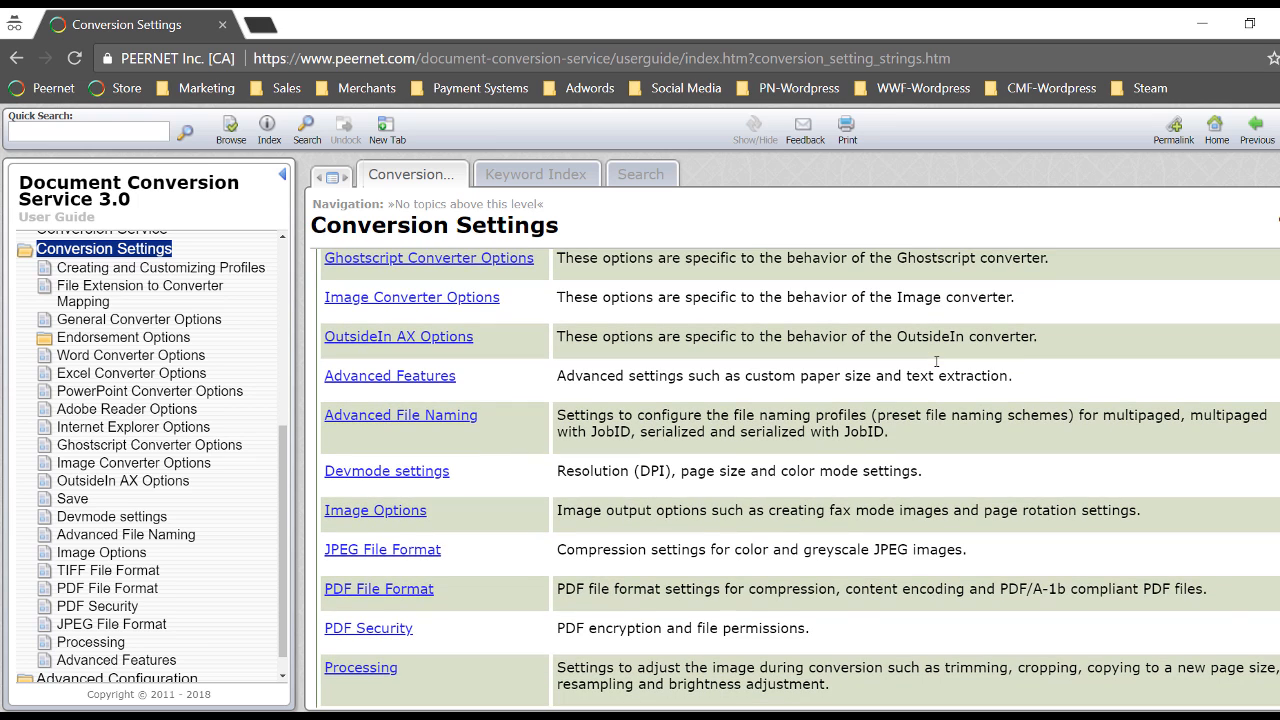
{"action": "scroll", "coordinate": [936, 362], "scroll_direction": "down", "scroll_amount": 1}
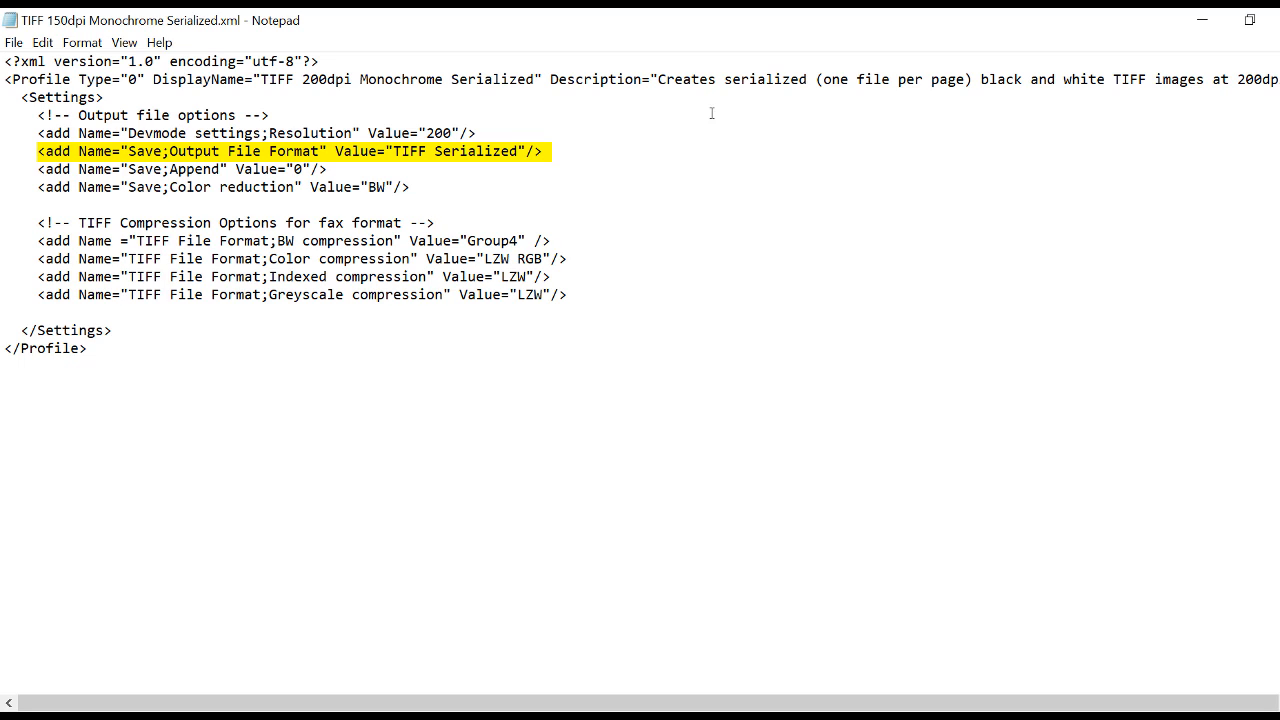
Set the profile's Devmode settings Resolution value to 150 and save the file in Notepad
{"action": "left_click", "coordinate": [613, 145]}
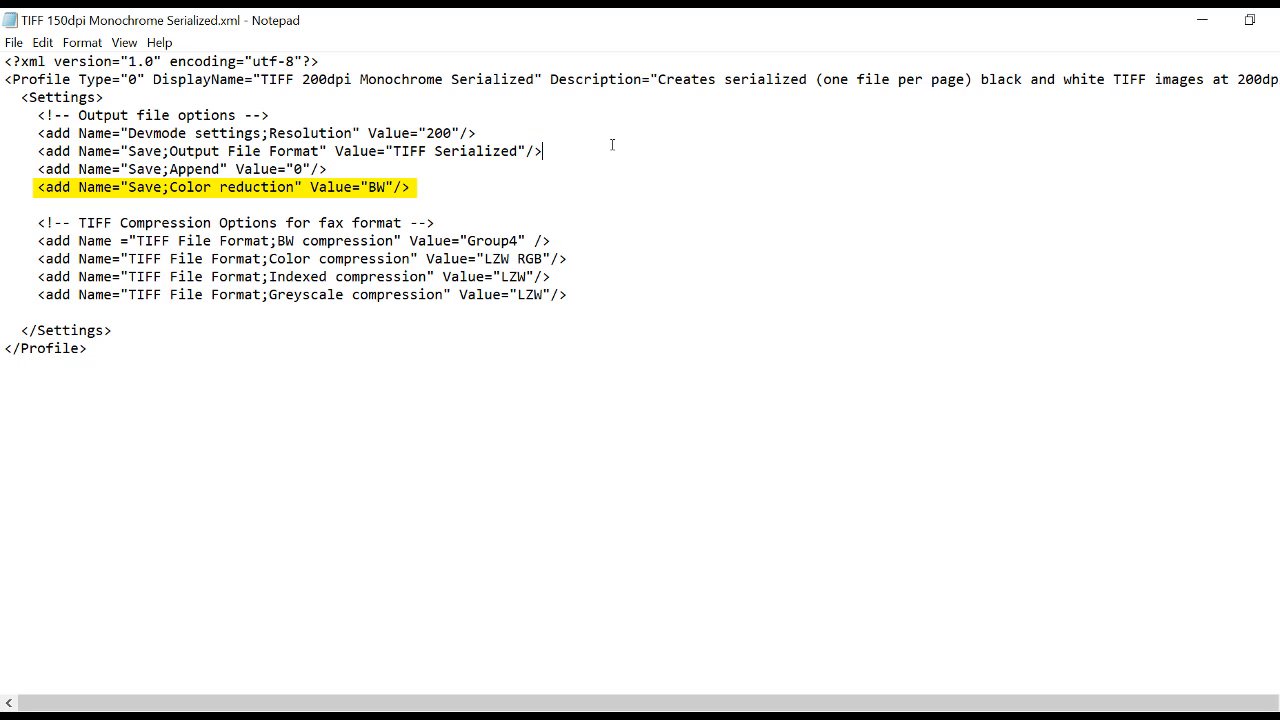
{"action": "left_click", "coordinate": [503, 187]}
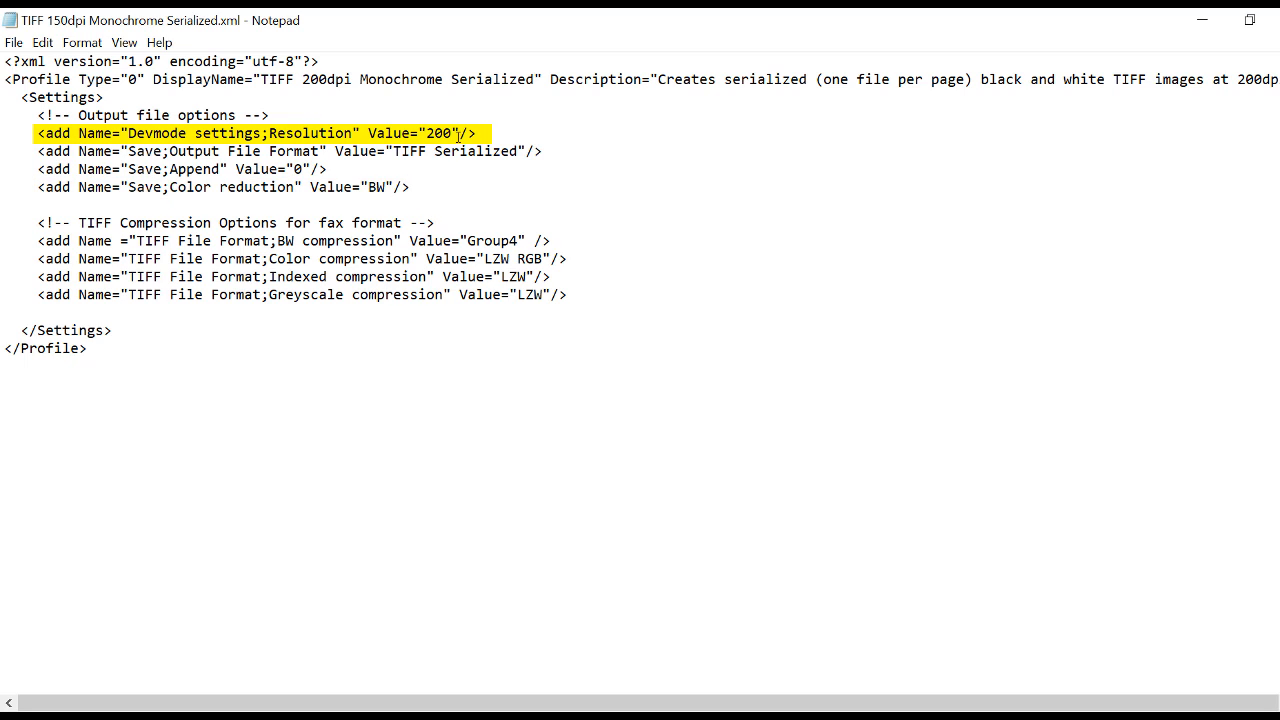
{"action": "key", "text": "BackSpace"}
{"action": "key", "text": "BackSpace"}
{"action": "key", "text": "BackSpace"}
{"action": "type", "text": "150"}
{"action": "left_click", "coordinate": [14, 42]}
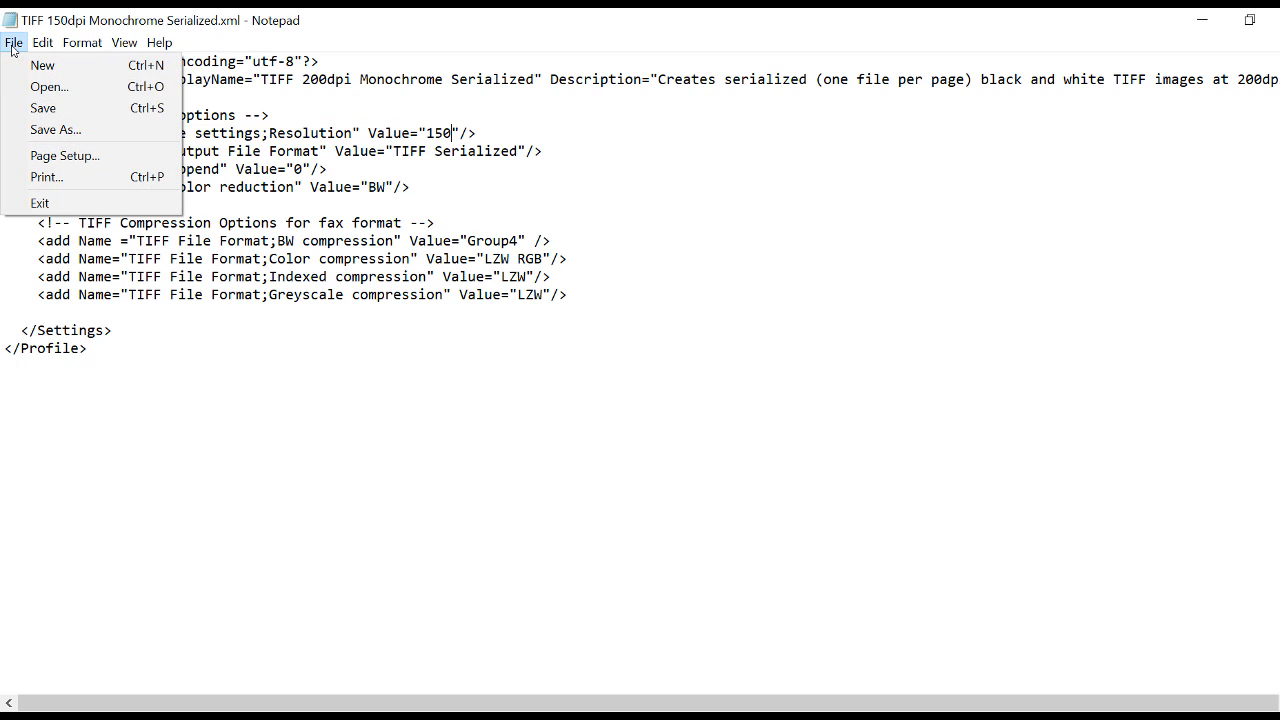
{"action": "left_click", "coordinate": [34, 110]}
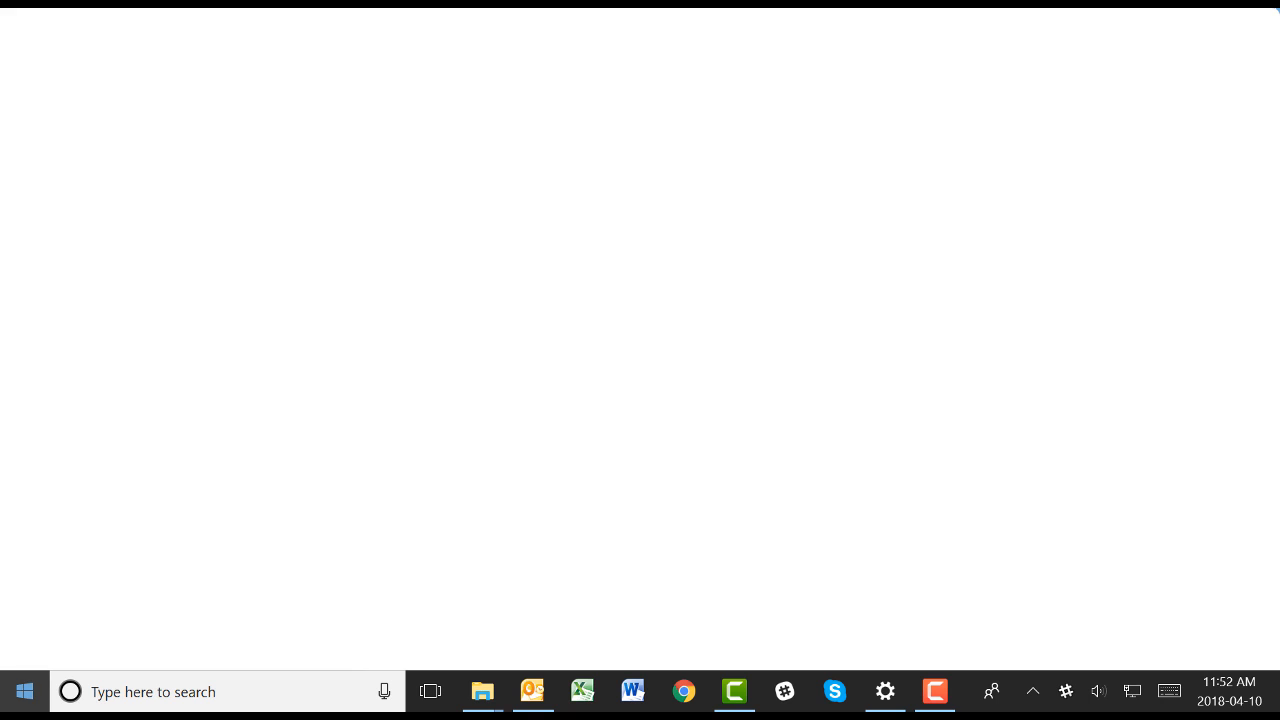
Expand the Document Conversion Service program group and show the hidden system tray icons
{"action": "left_click", "coordinate": [25, 691]}
{"action": "scroll", "coordinate": [151, 439], "scroll_direction": "down", "scroll_amount": 3}
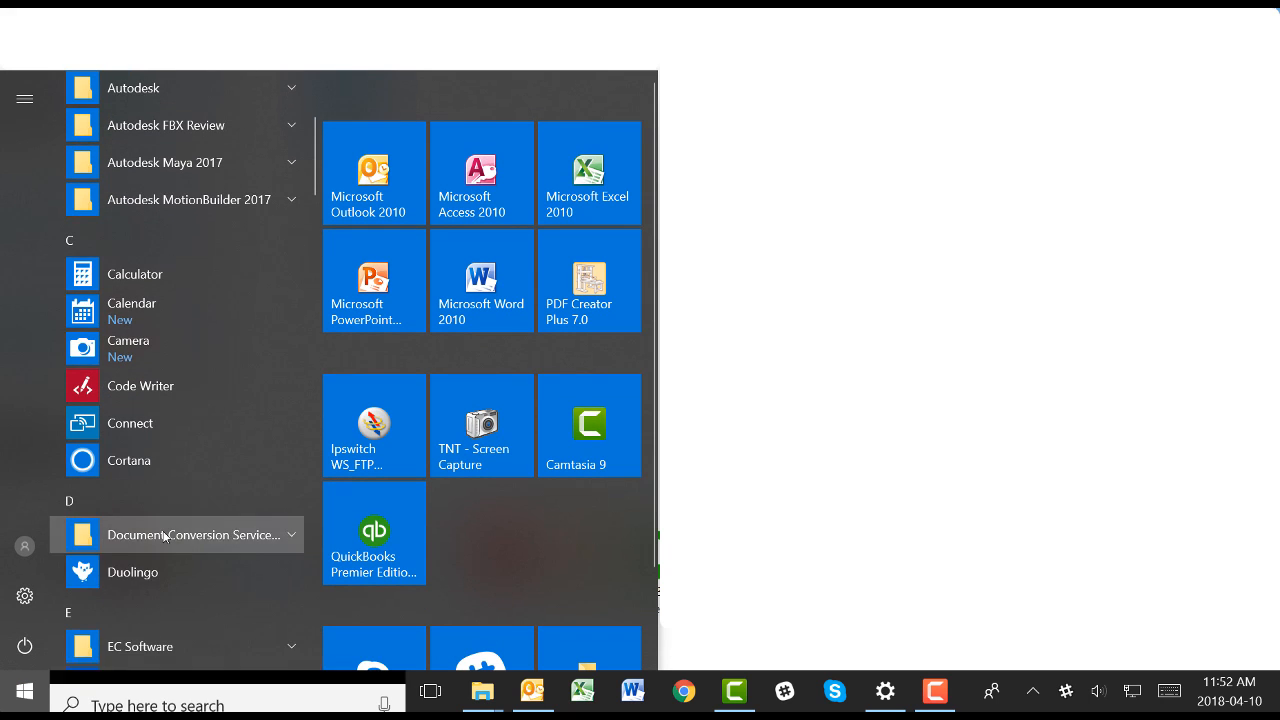
{"action": "left_click", "coordinate": [164, 533]}
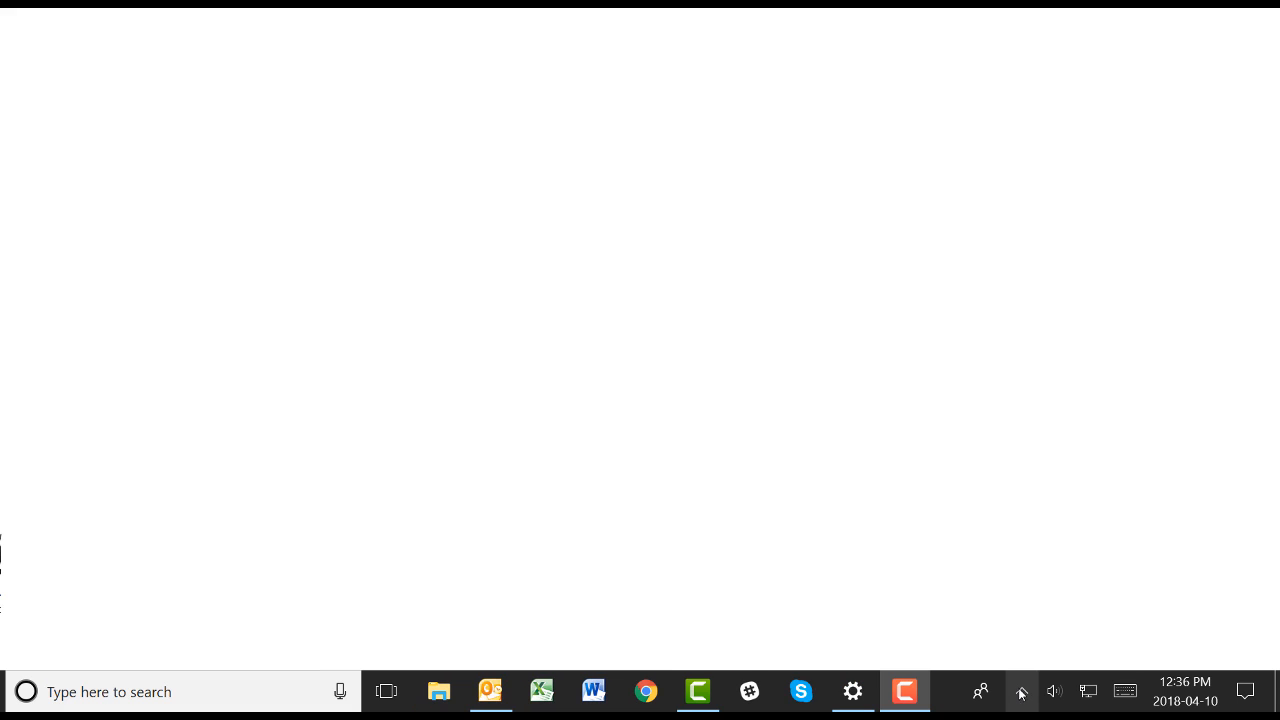
{"action": "left_click", "coordinate": [1020, 692]}
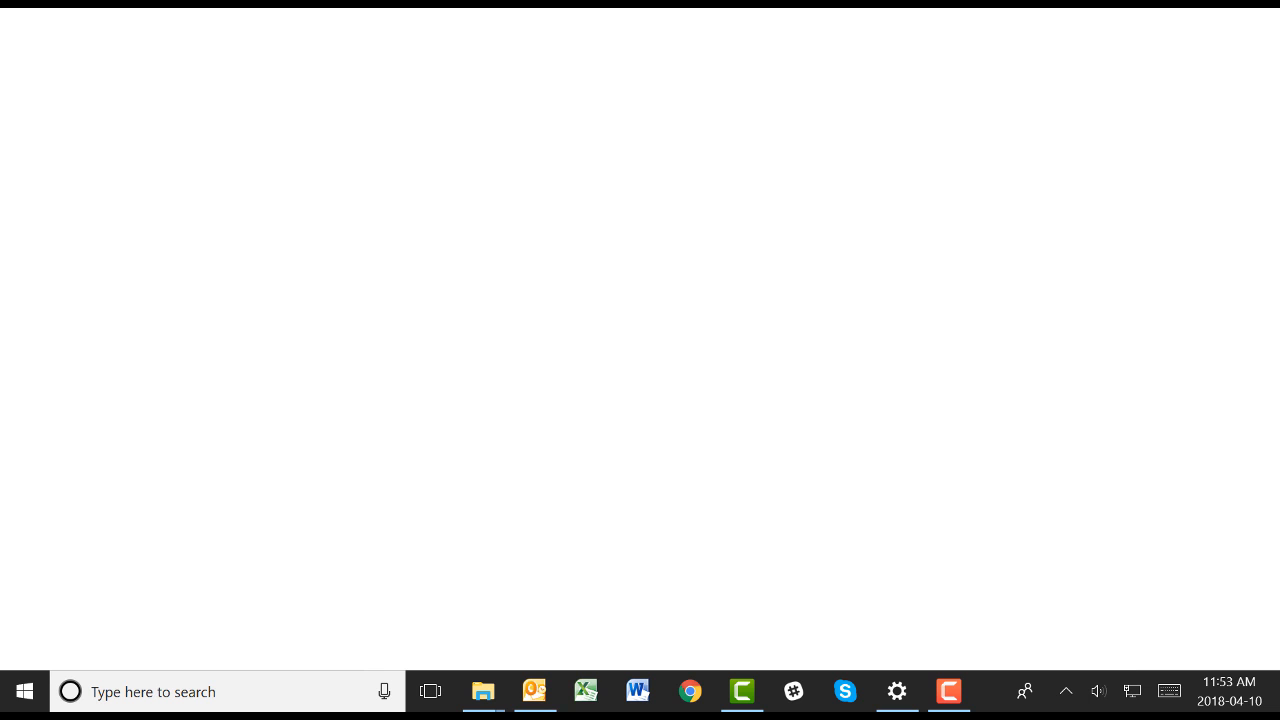
Launch Drop Files Converter from the Document Conversion Service program group
{"action": "left_click", "coordinate": [25, 691]}
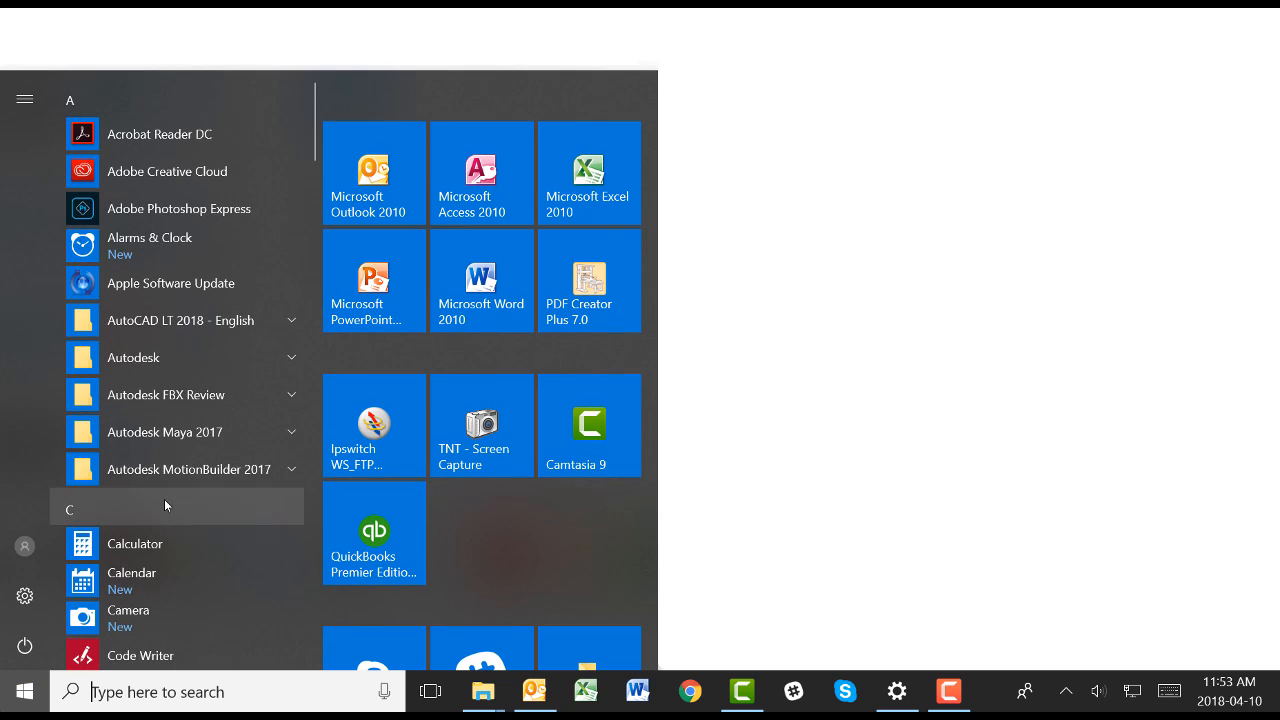
{"action": "scroll", "coordinate": [164, 498], "scroll_direction": "down", "scroll_amount": 2}
{"action": "left_click", "coordinate": [163, 622]}
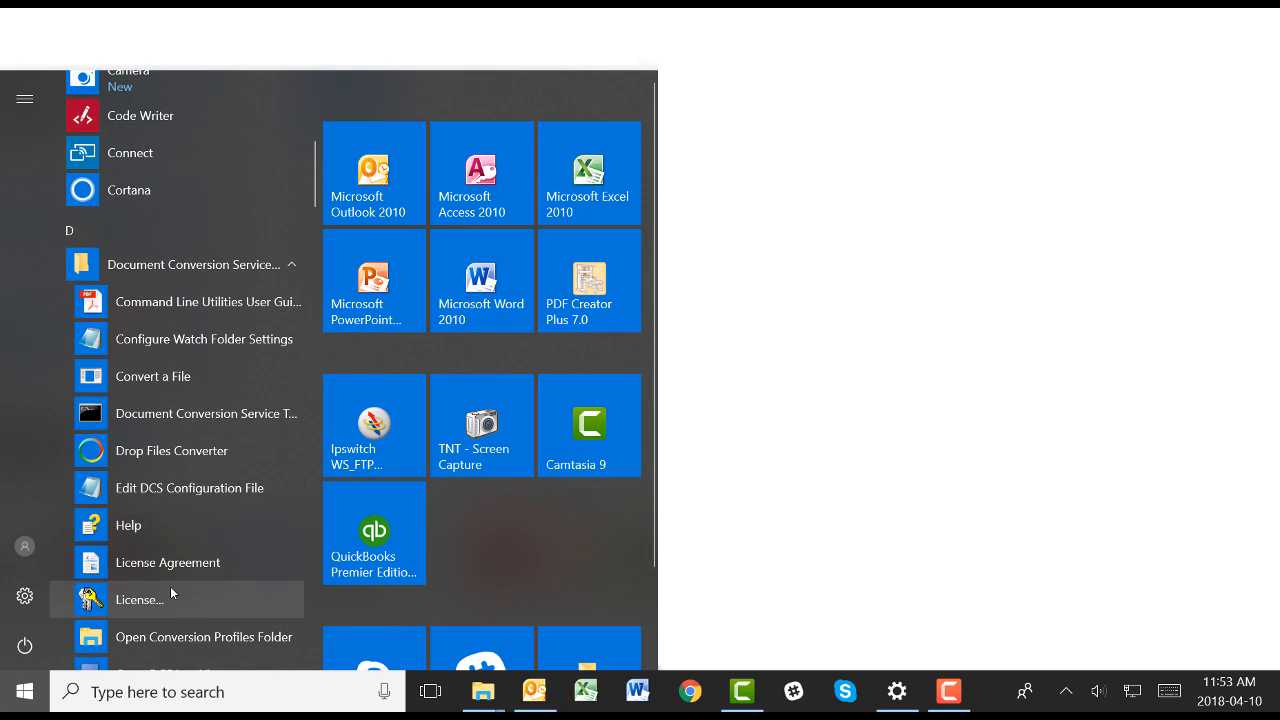
{"action": "left_click", "coordinate": [182, 451]}
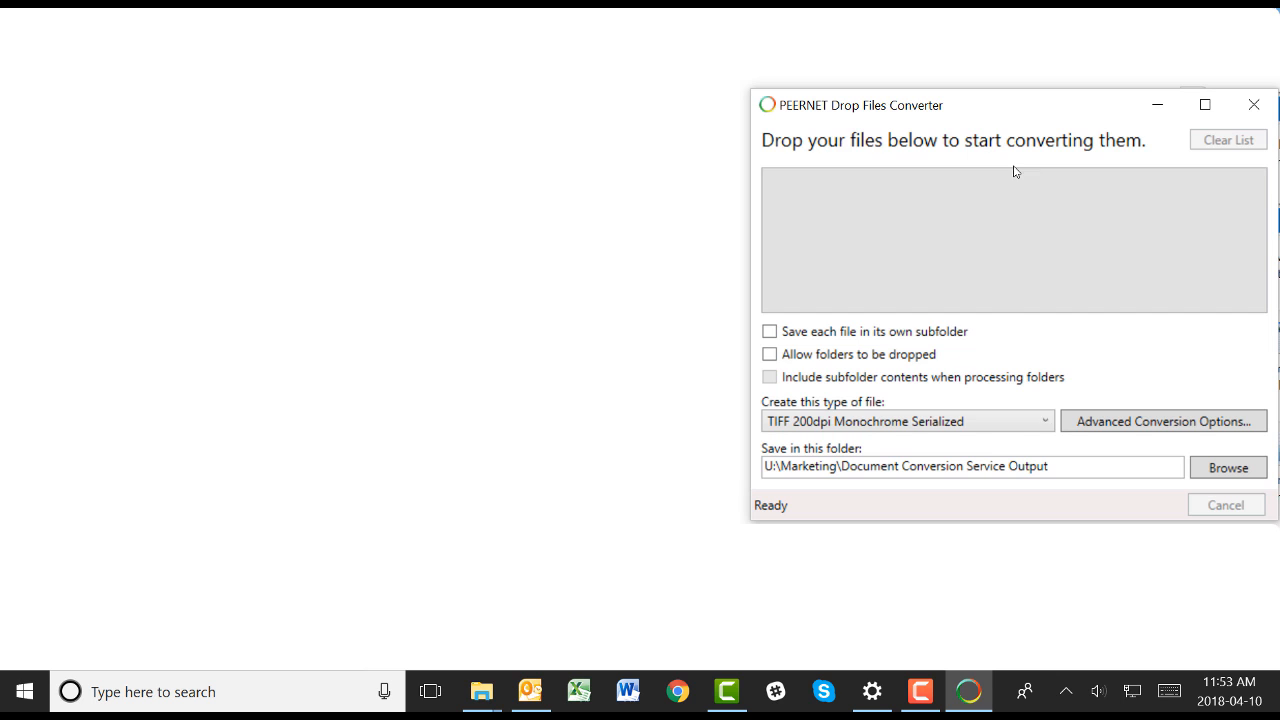
Choose TIFF 150dpi Monochrome Serialized as the type of file to create
{"action": "left_click", "coordinate": [1046, 425]}
{"action": "scroll", "coordinate": [698, 280], "scroll_direction": "up", "scroll_amount": 2}
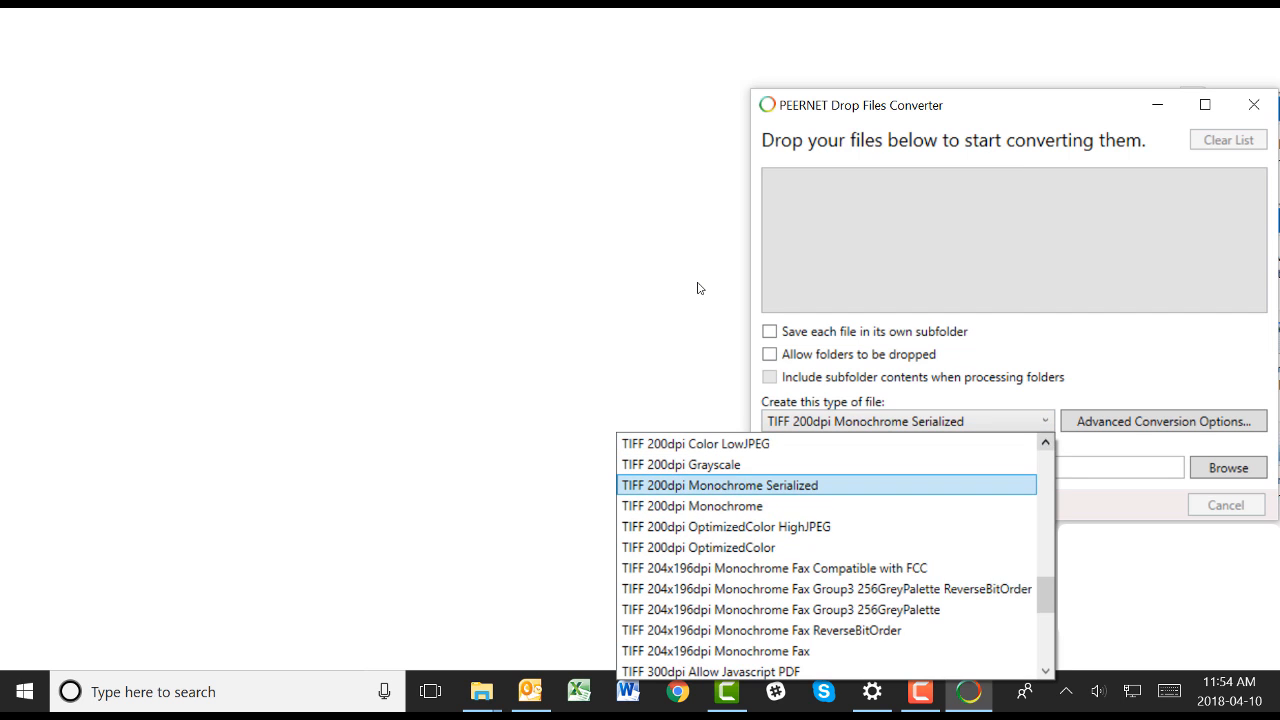
{"action": "scroll", "coordinate": [698, 288], "scroll_direction": "up", "scroll_amount": 2}
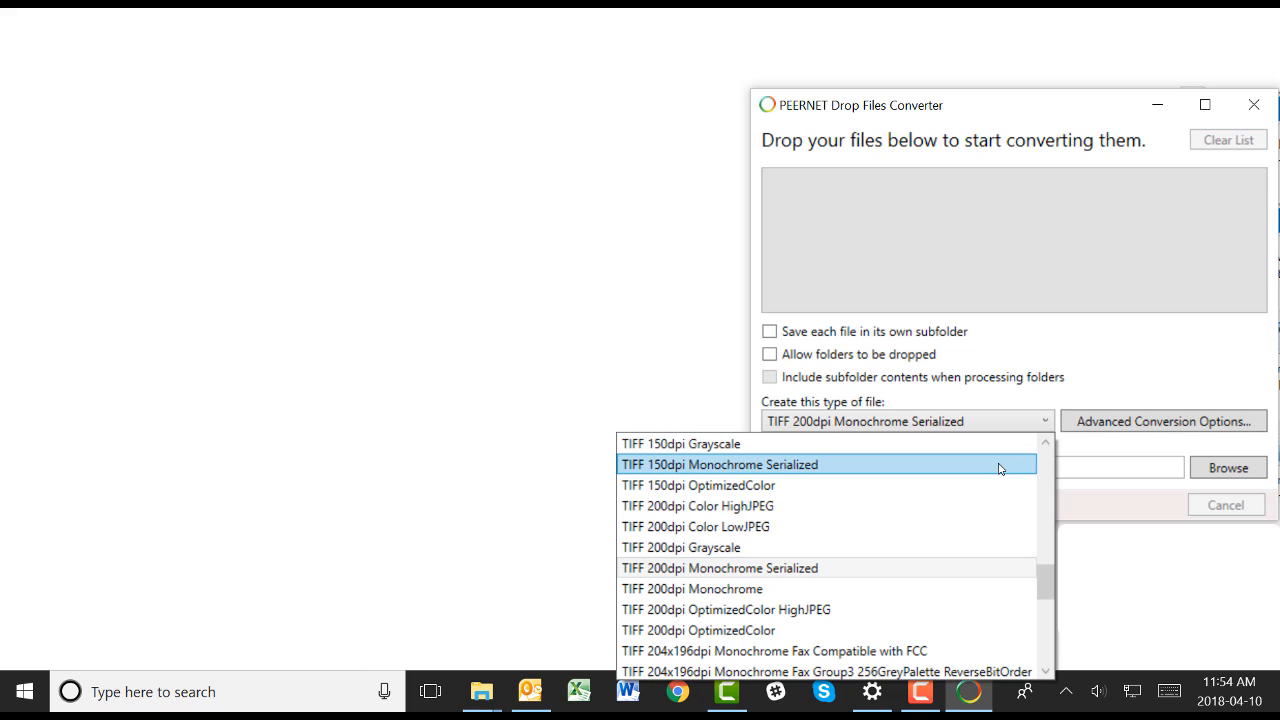
{"action": "left_click", "coordinate": [1000, 468]}
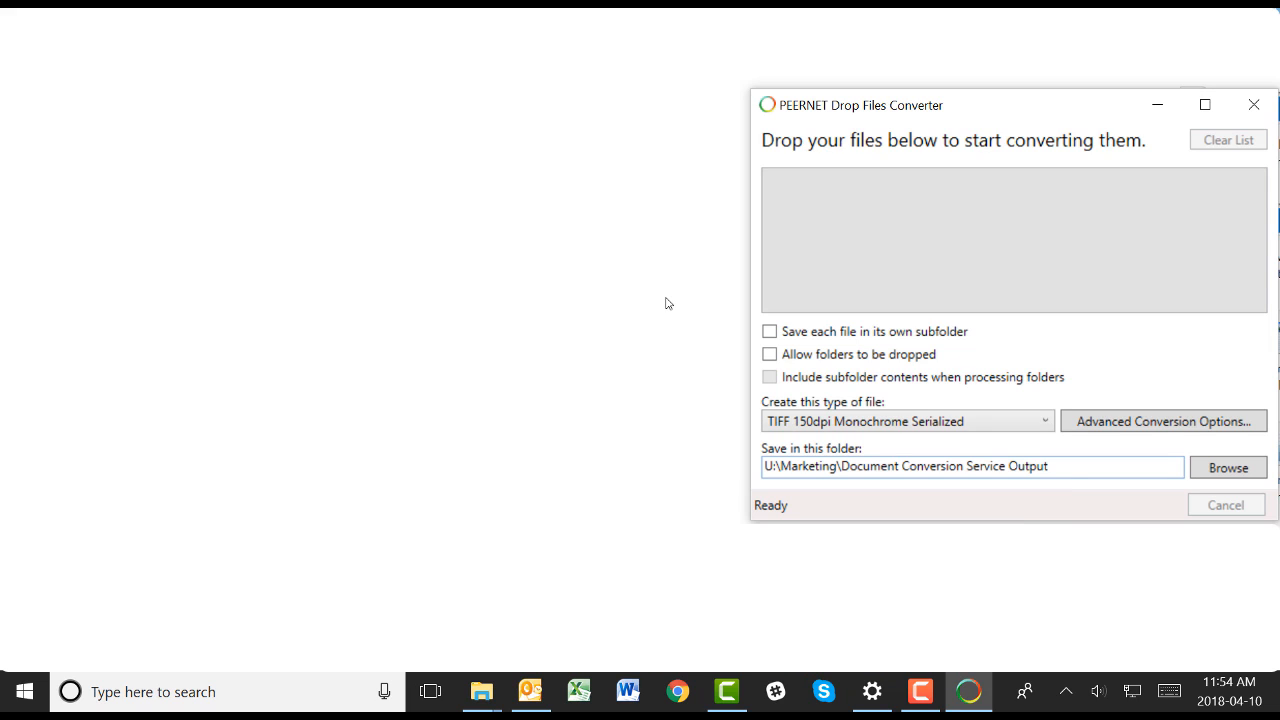
{"action": "left_click", "coordinate": [1071, 466]}
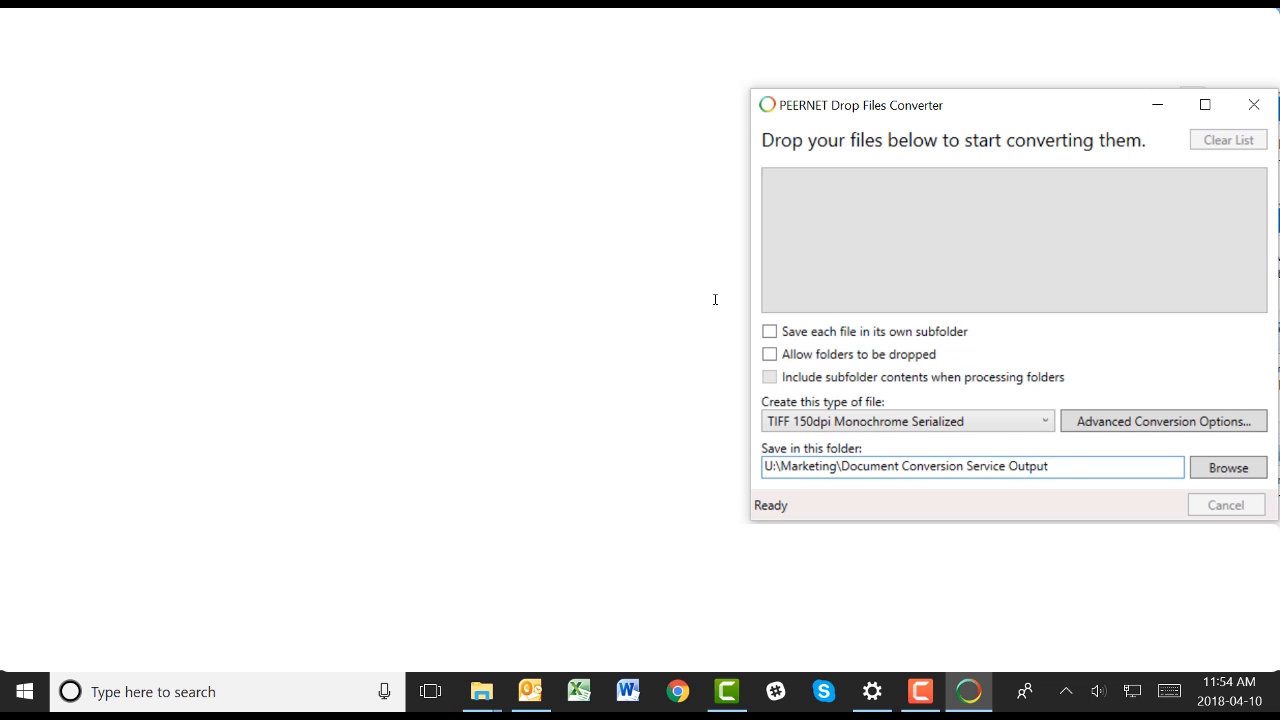
Add dcs_word.docx from the 3.0 PEERNET Document Conversion Service folder to Drop Files Converter to convert it
{"action": "left_click", "coordinate": [481, 691]}
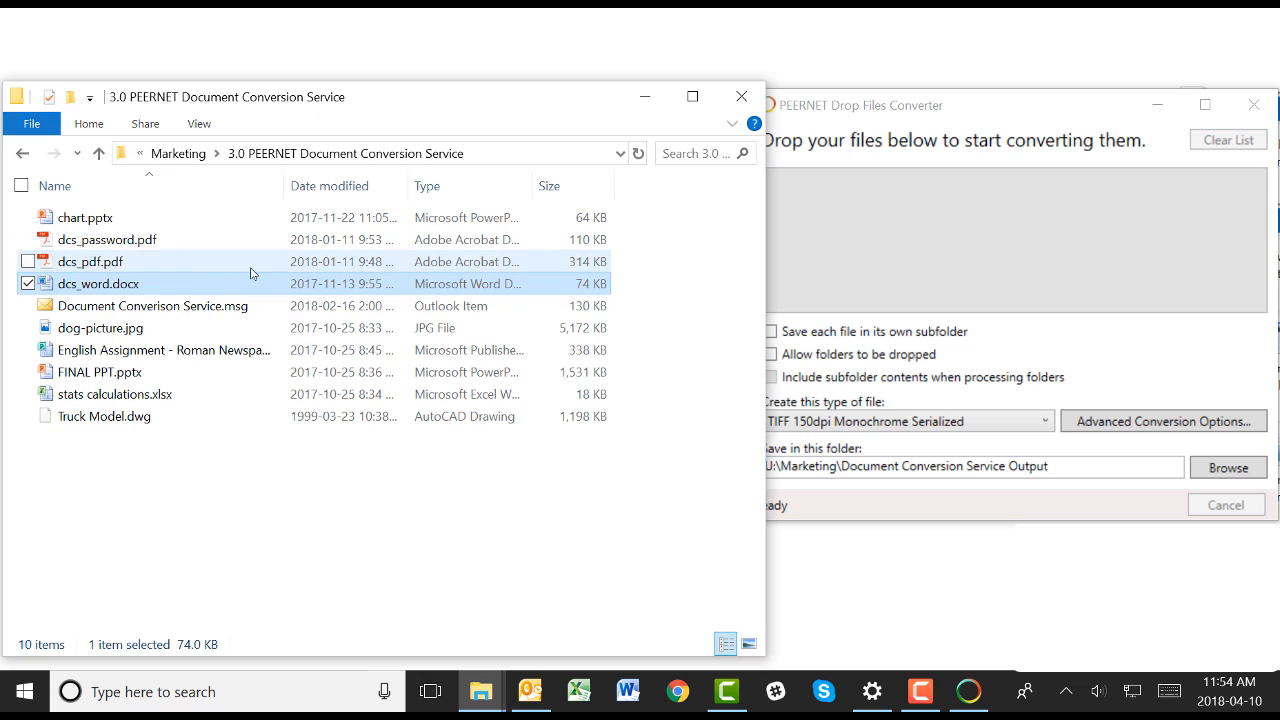
{"action": "left_click_drag", "start_coordinate": [103, 290], "coordinate": [876, 287]}
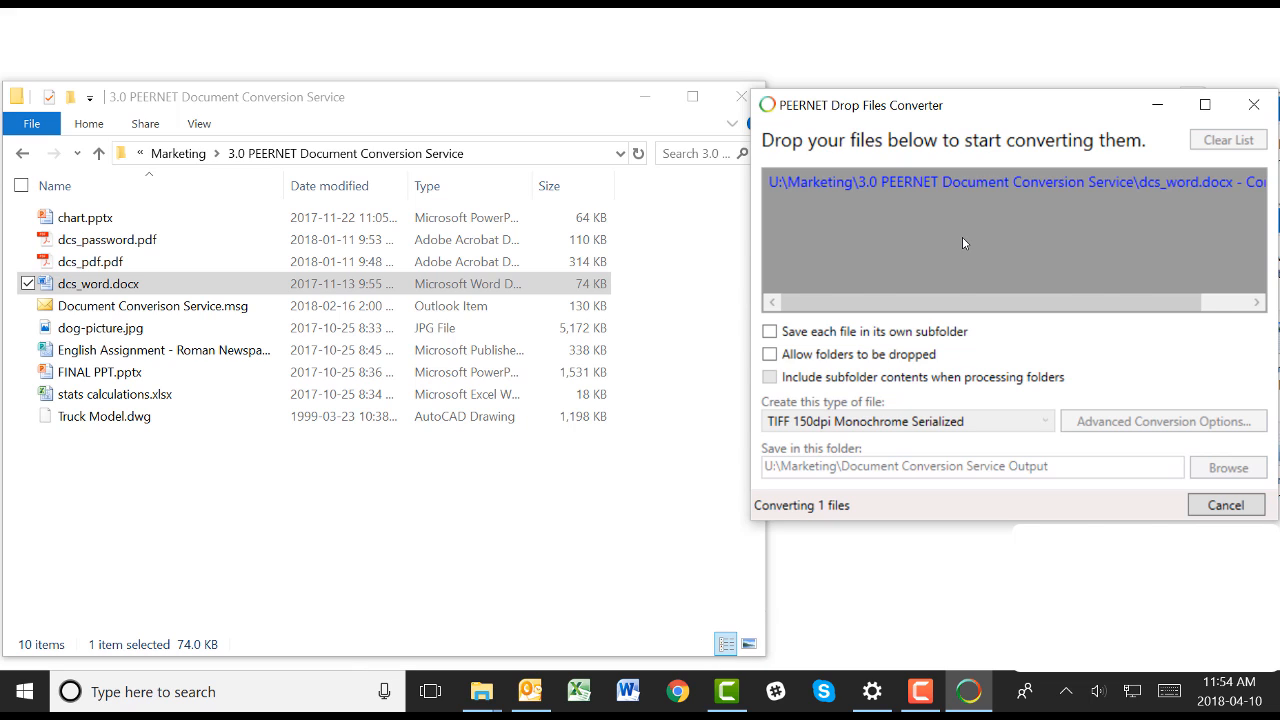
{"action": "mouse_move", "coordinate": [968, 313]}
{"action": "left_mouse_down"}
{"action": "mouse_move", "coordinate": [1057, 313]}
{"action": "mouse_move", "coordinate": [937, 309]}
{"action": "mouse_move", "coordinate": [963, 309]}
{"action": "left_mouse_up"}
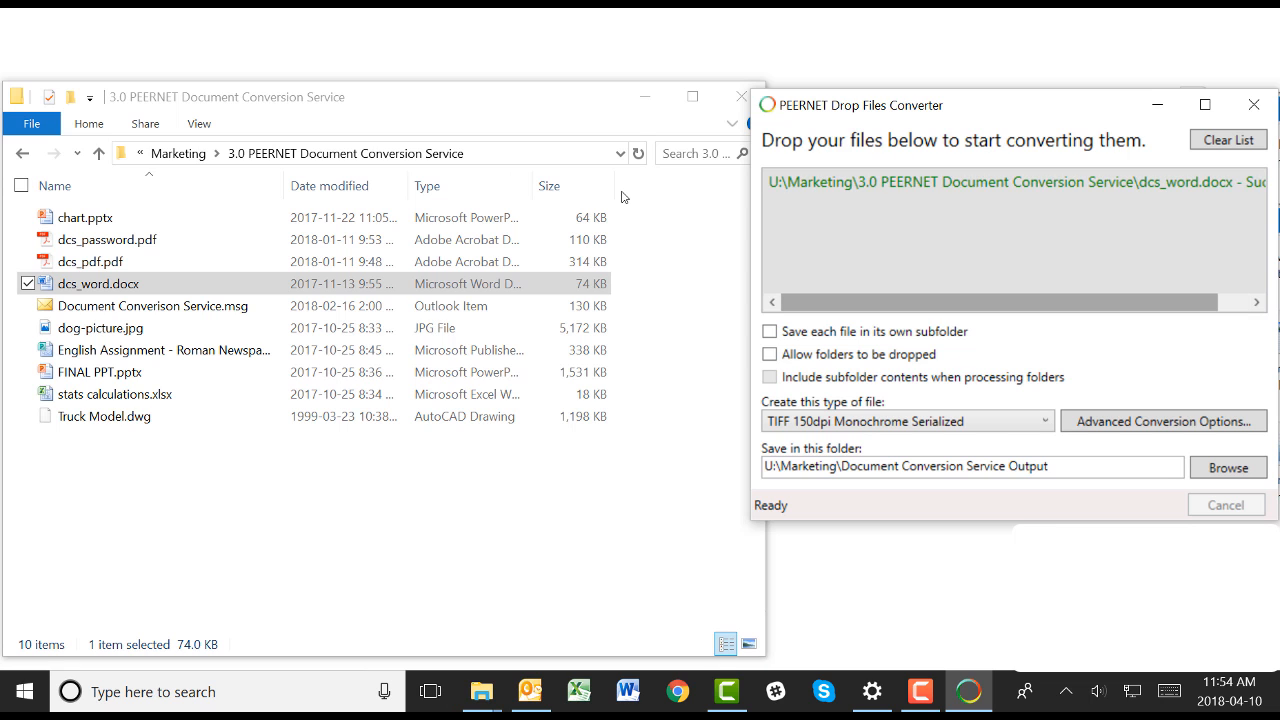
Open dcs_word_001.tif from the Document Conversion Service Output folder and page through the converted TIFF images
{"action": "left_click", "coordinate": [482, 700]}
{"action": "left_click", "coordinate": [541, 652]}
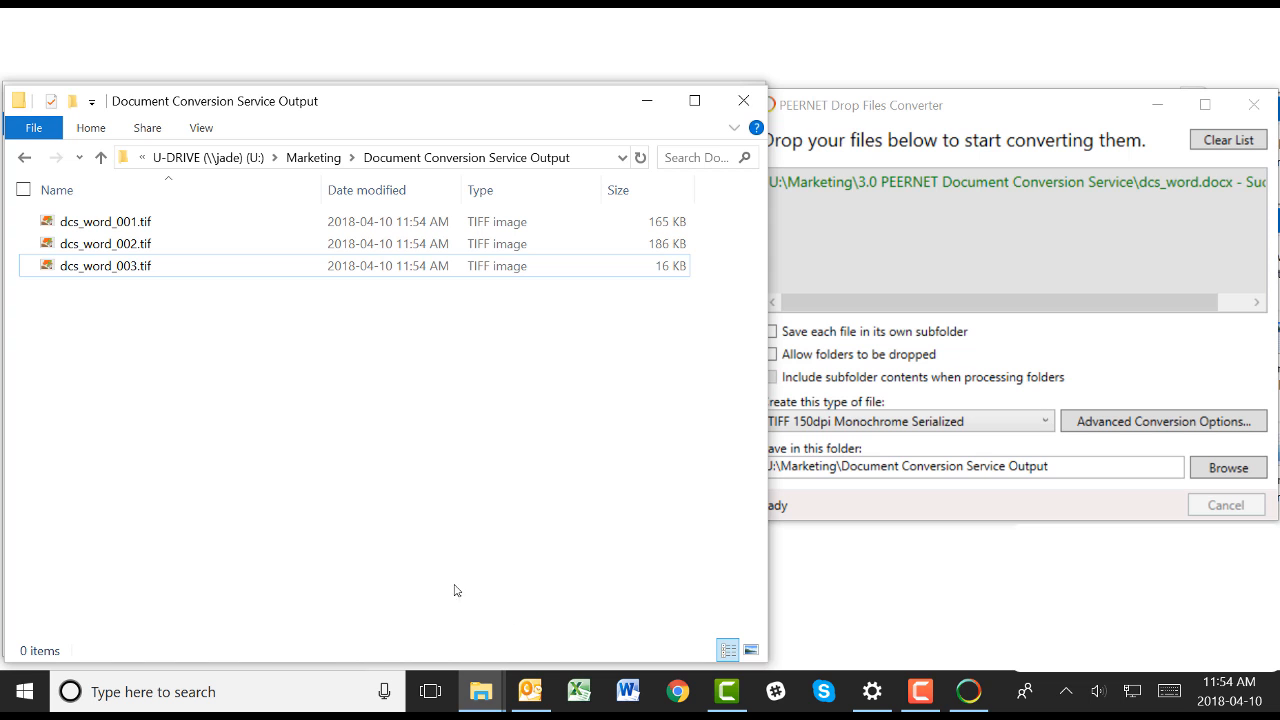
{"action": "double_click", "coordinate": [106, 222]}
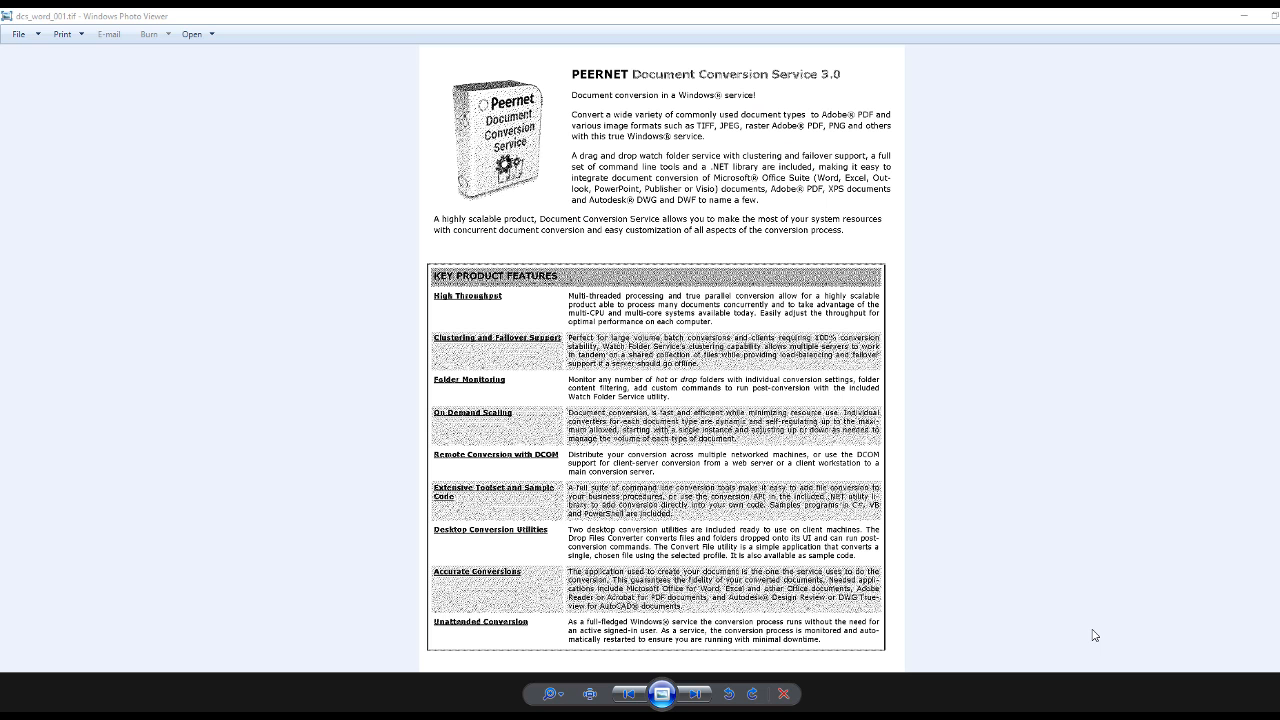
{"action": "left_click", "coordinate": [695, 694]}
{"action": "left_click", "coordinate": [697, 695]}
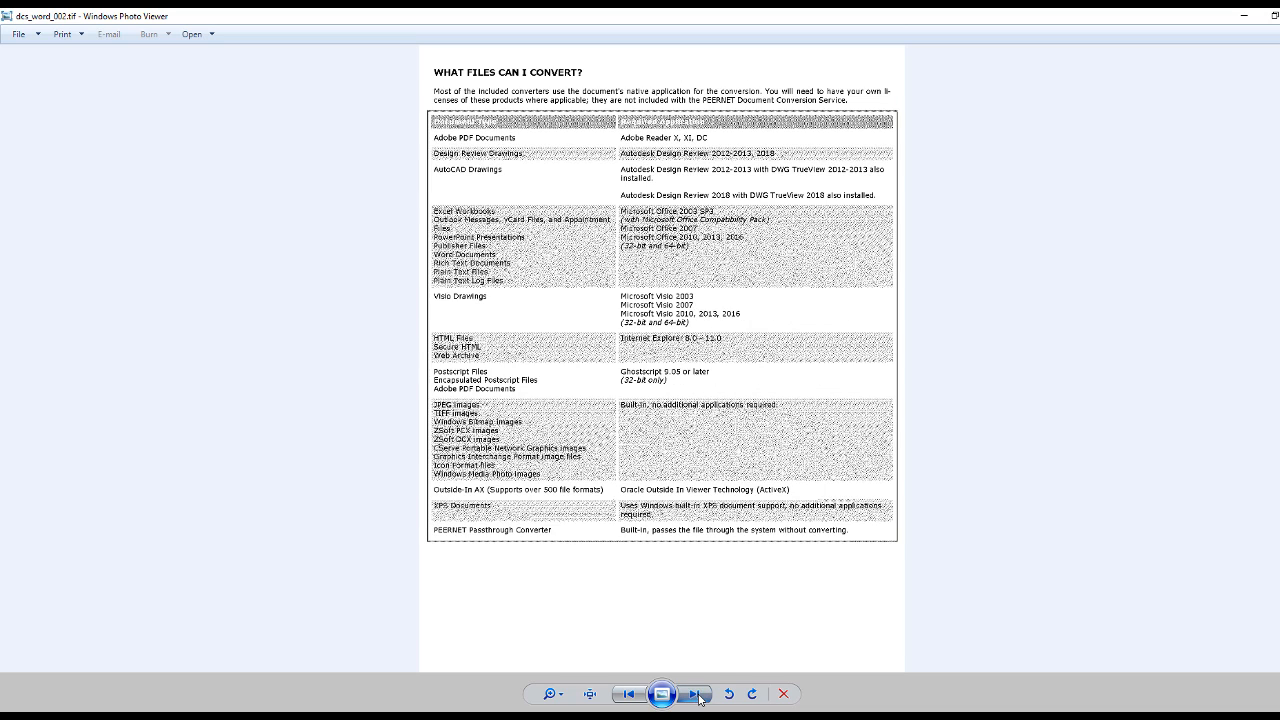